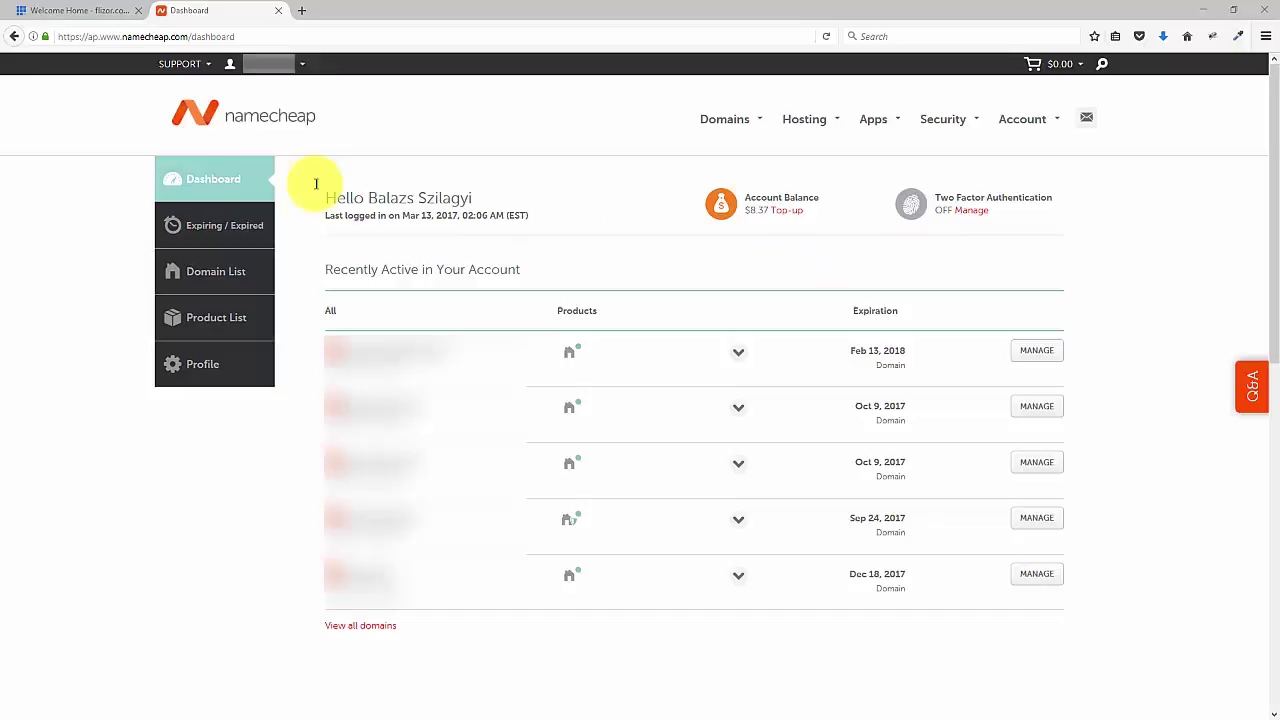
Step: Open the management details of the first domain in the Namecheap domain list
click(72, 9)
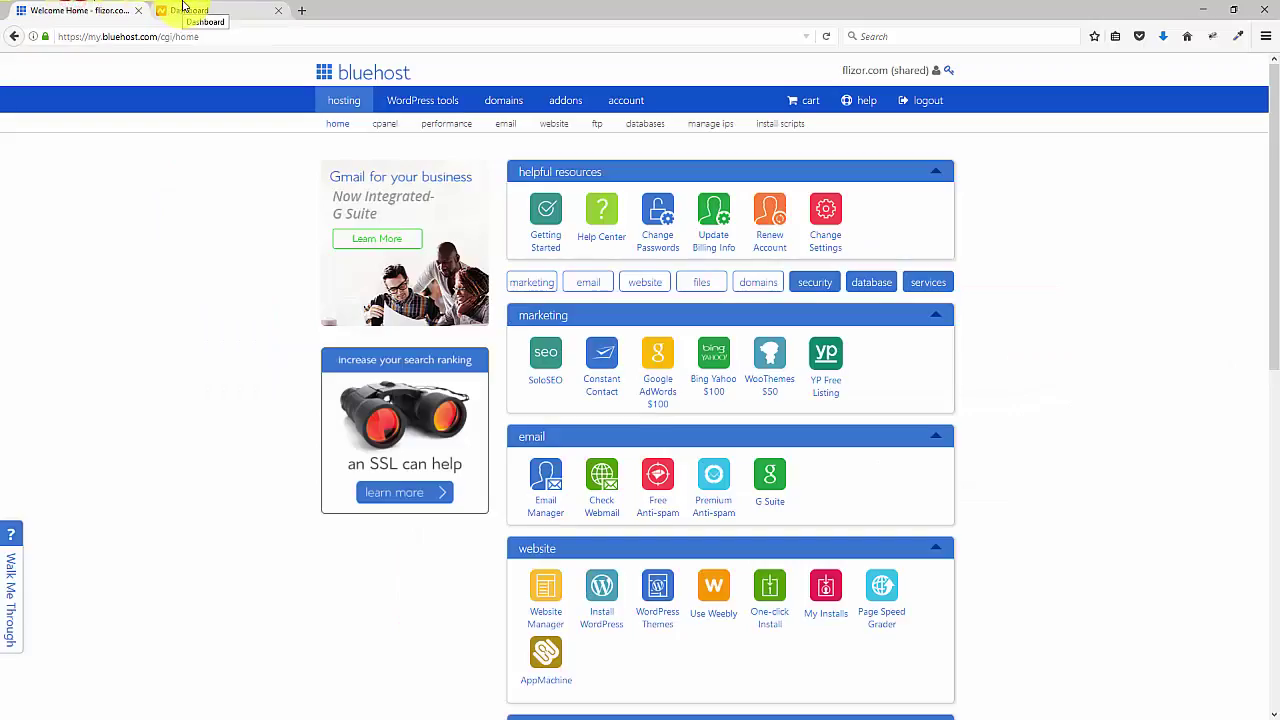
click(183, 8)
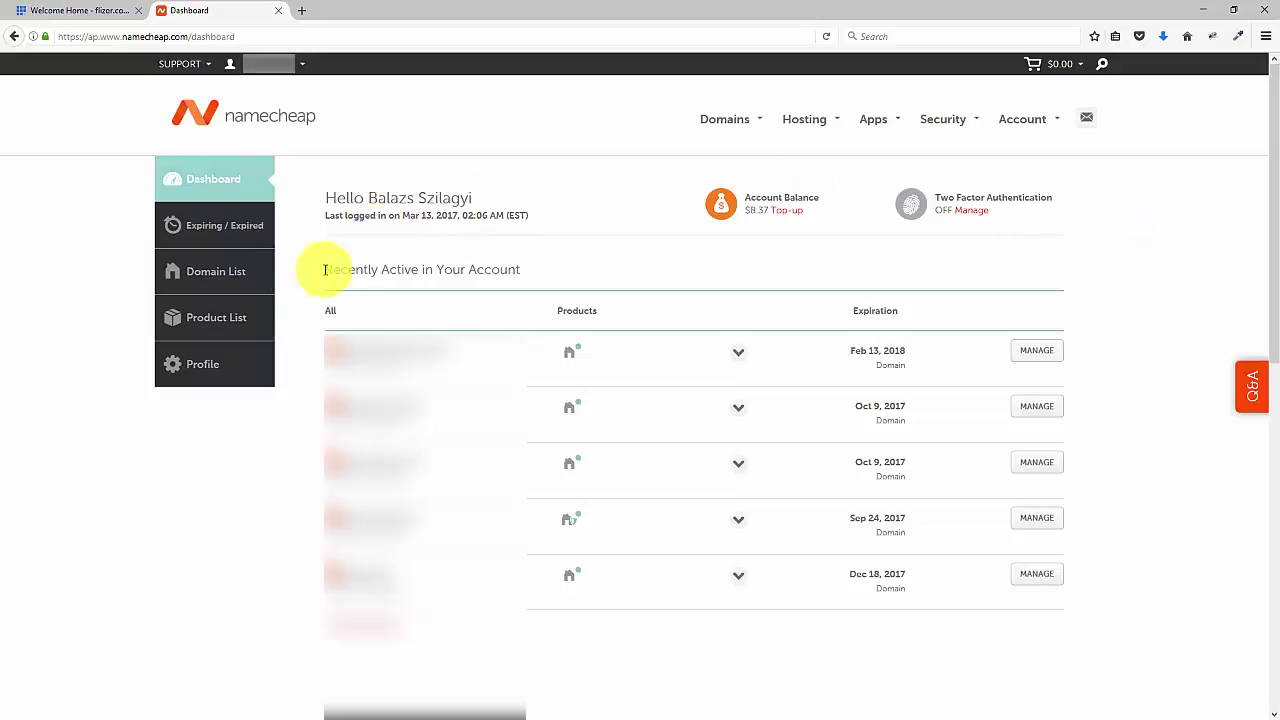
click(240, 276)
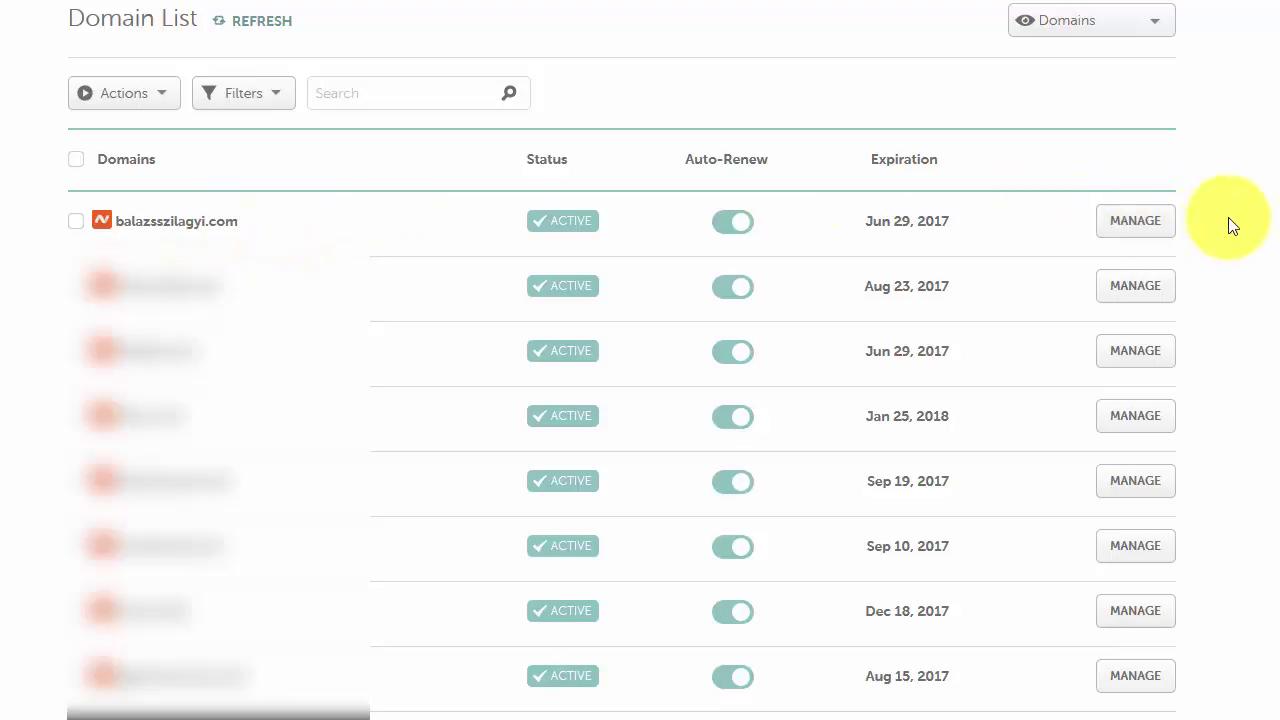
click(1145, 238)
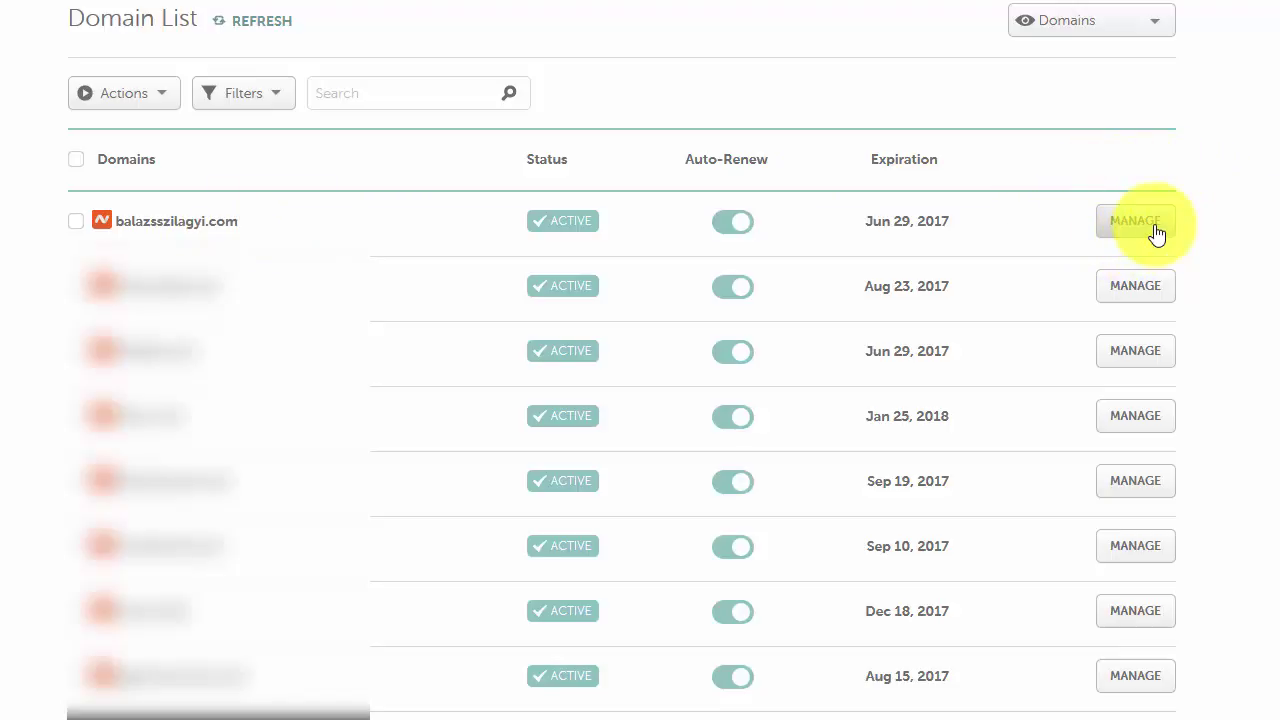
click(1150, 228)
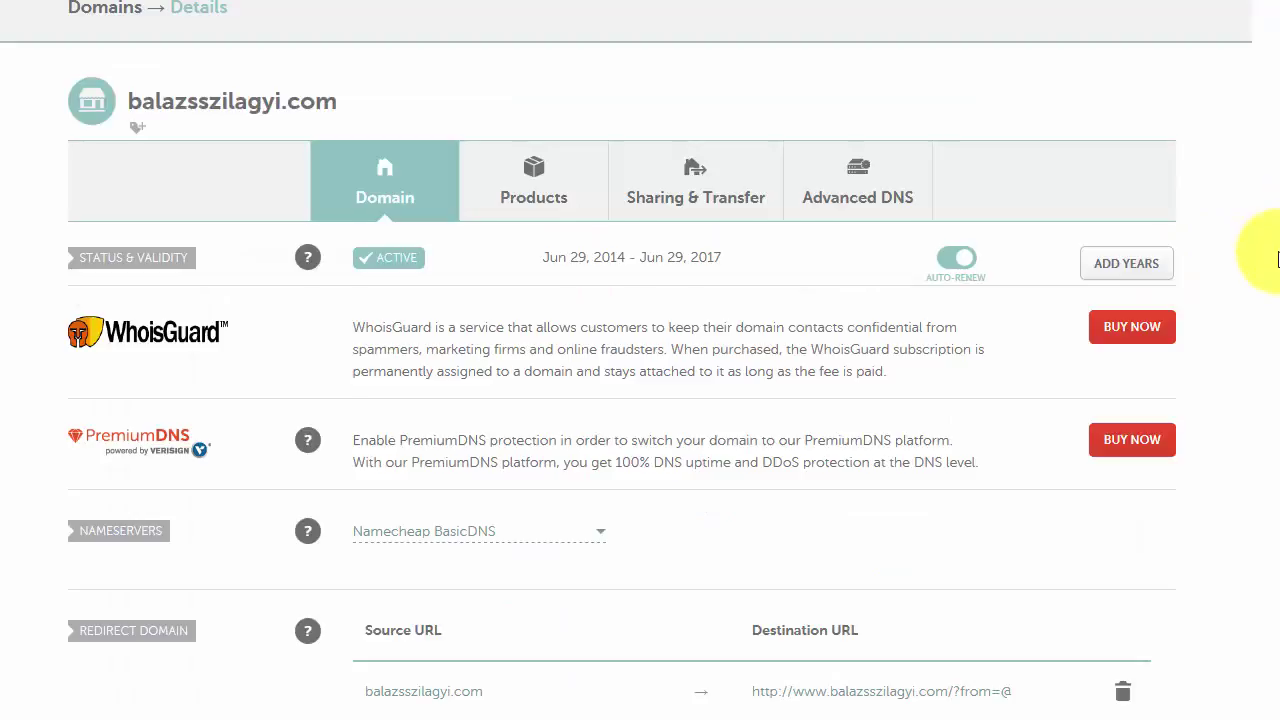
Step: Set the domain's nameservers to Custom DNS with ns1.bluehost.com and ns2.bluehost.com, and save the change
scroll(1278, 259, down, 2)
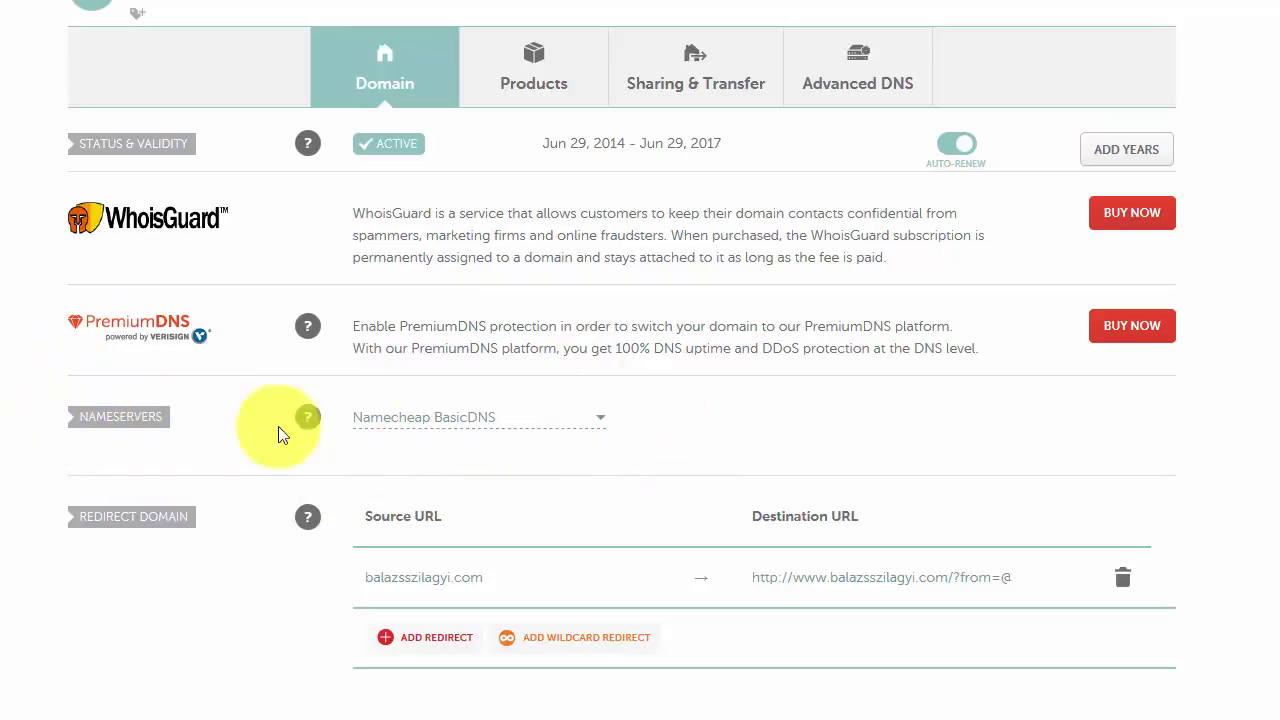
click(598, 421)
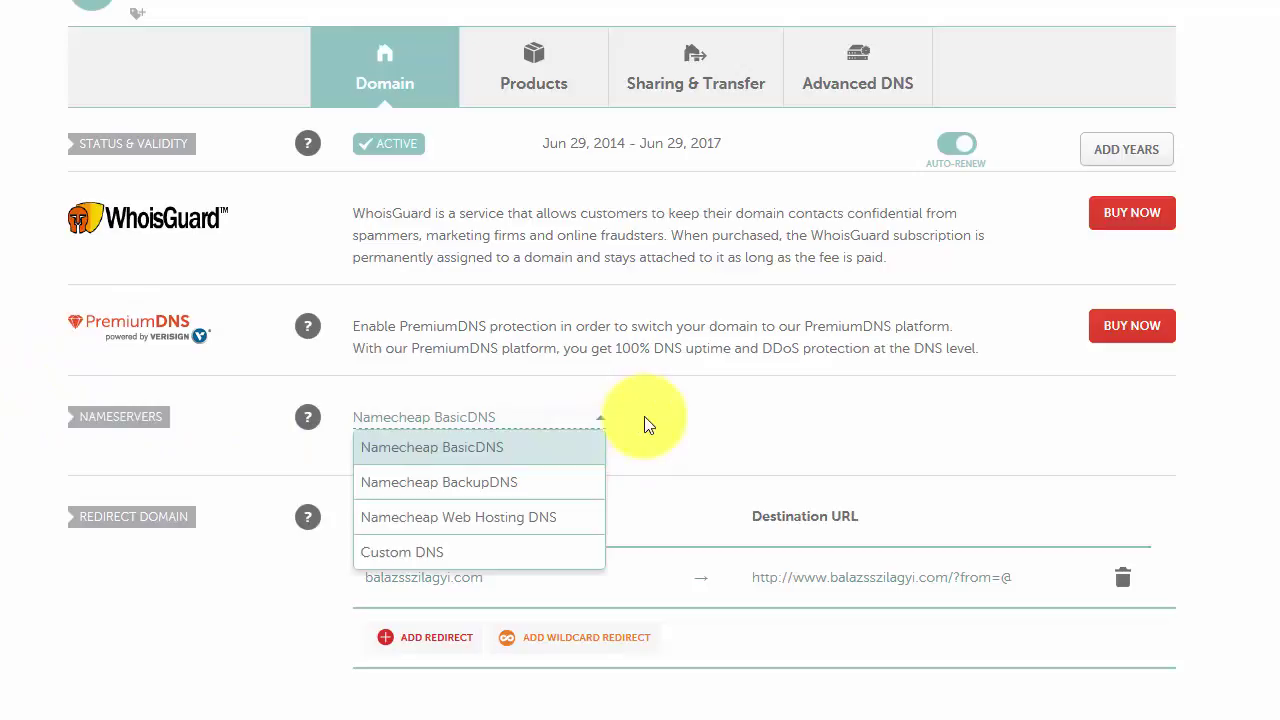
click(509, 560)
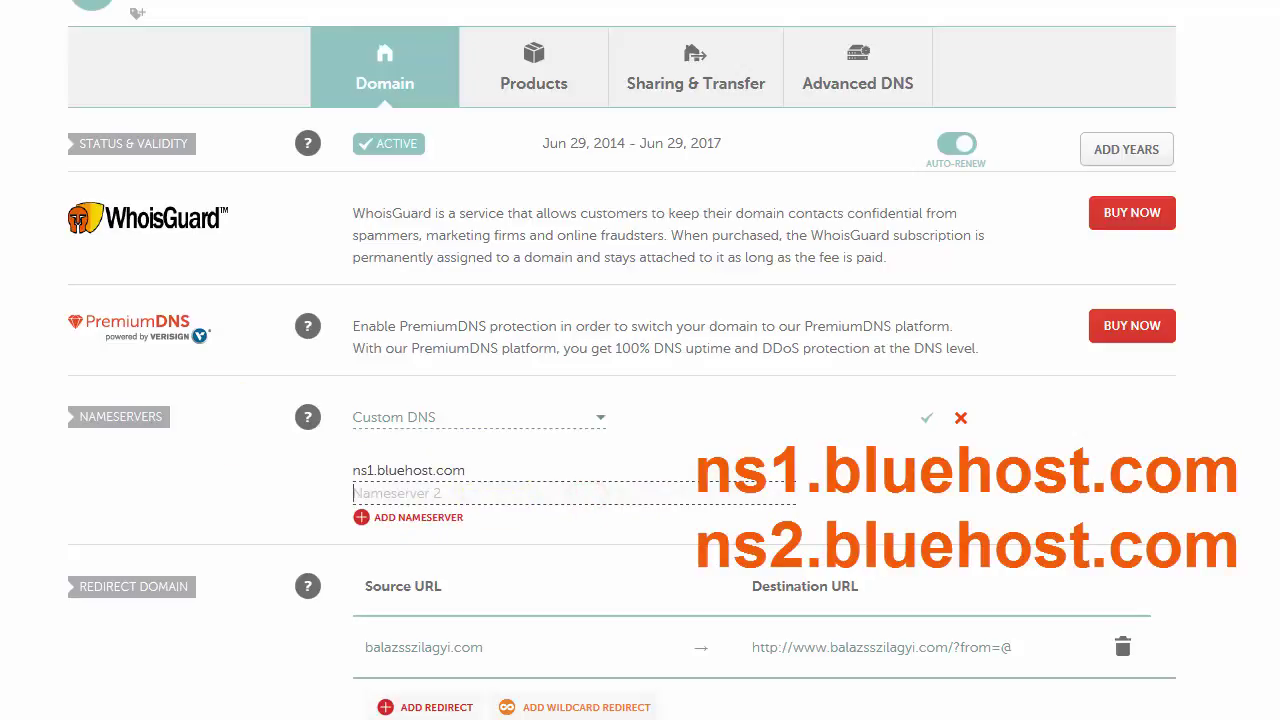
click(529, 491)
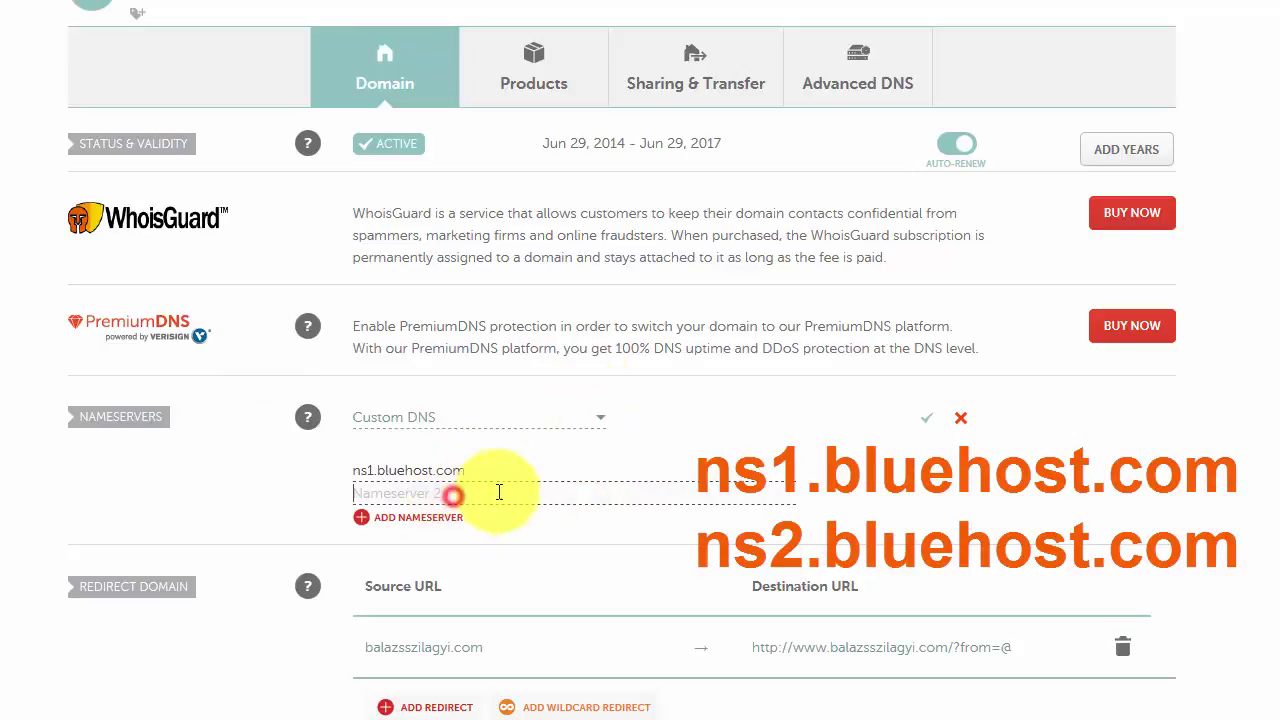
text(ns2.bluehost.com)
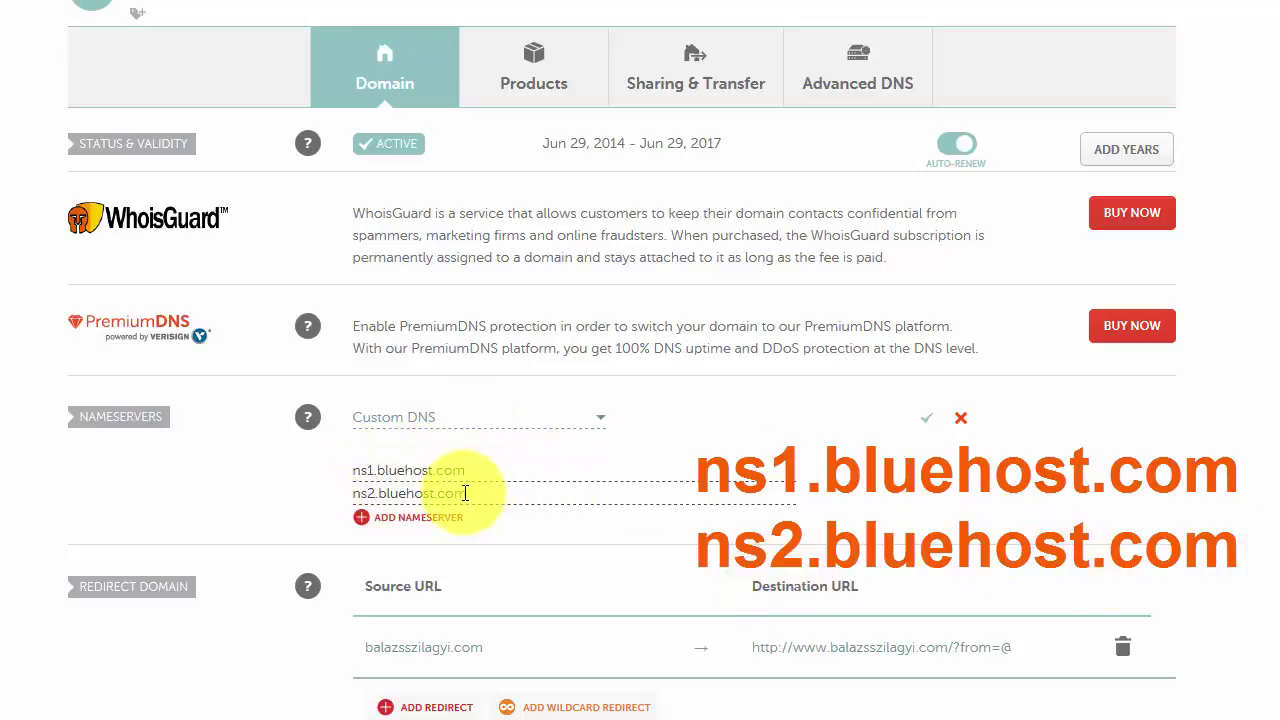
click(926, 418)
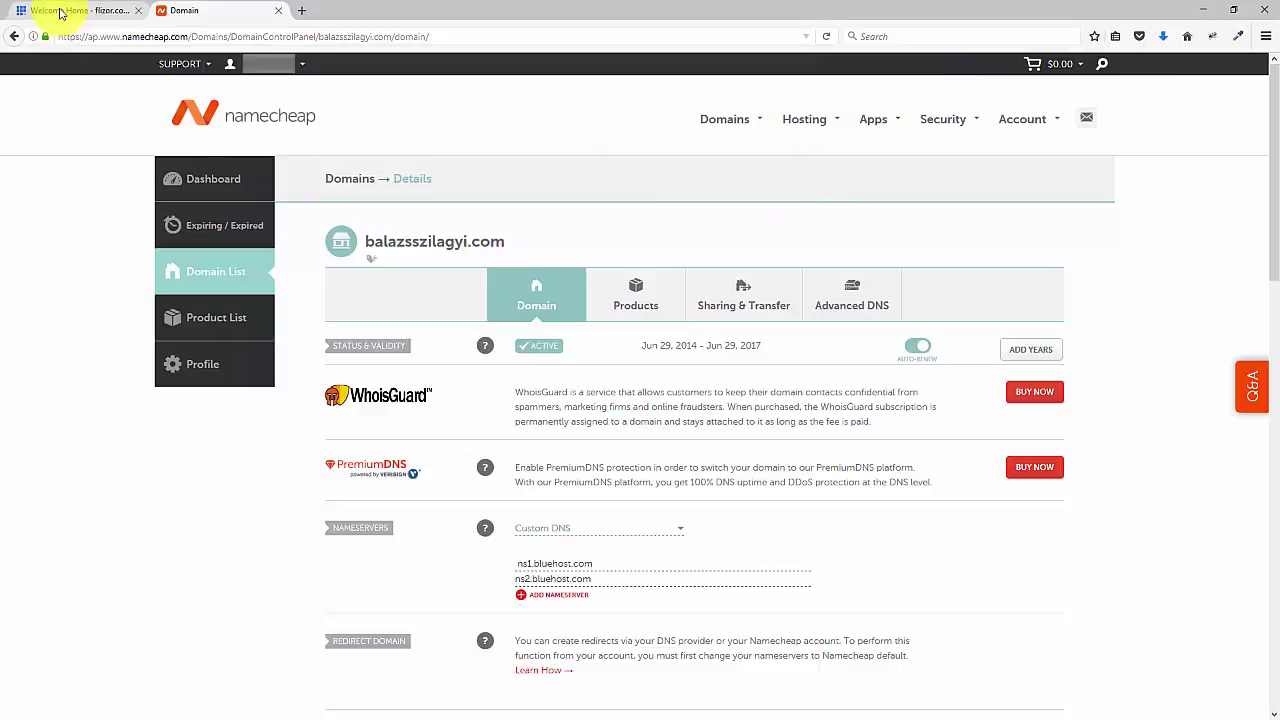
Step: Switch to the Bluehost account and open the utility for assigning a domain to the cPanel account
click(61, 13)
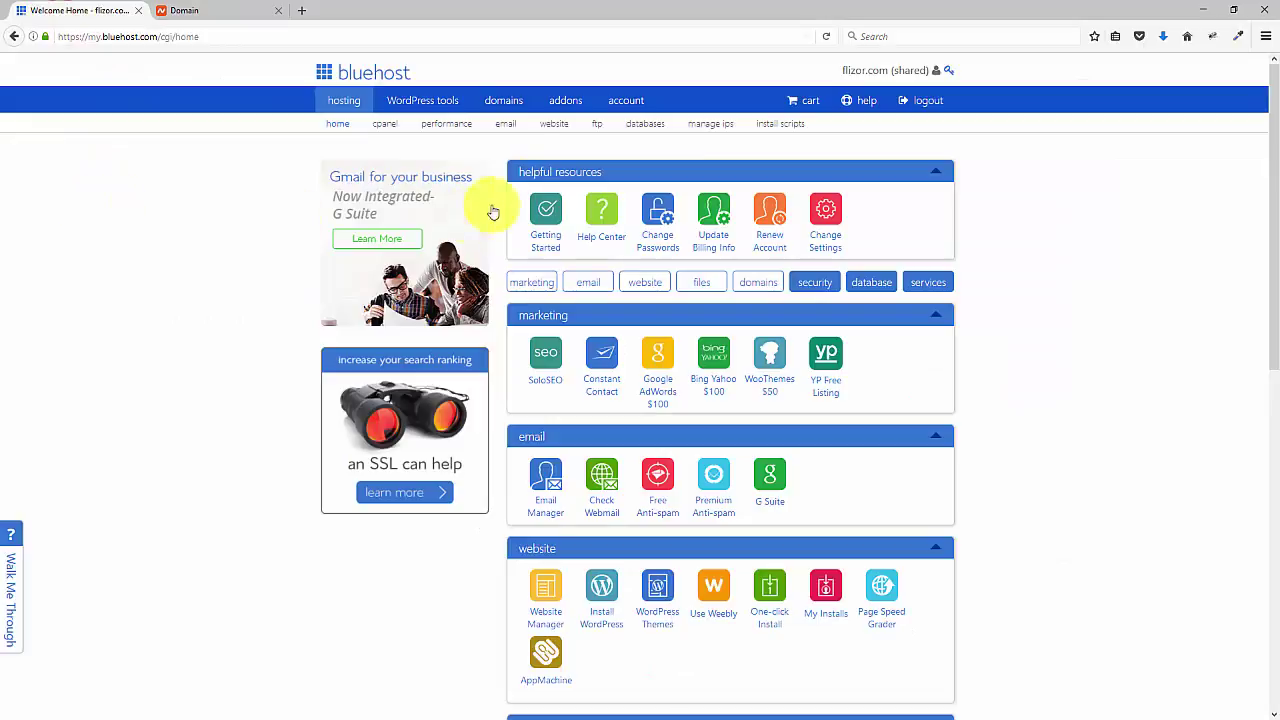
click(504, 99)
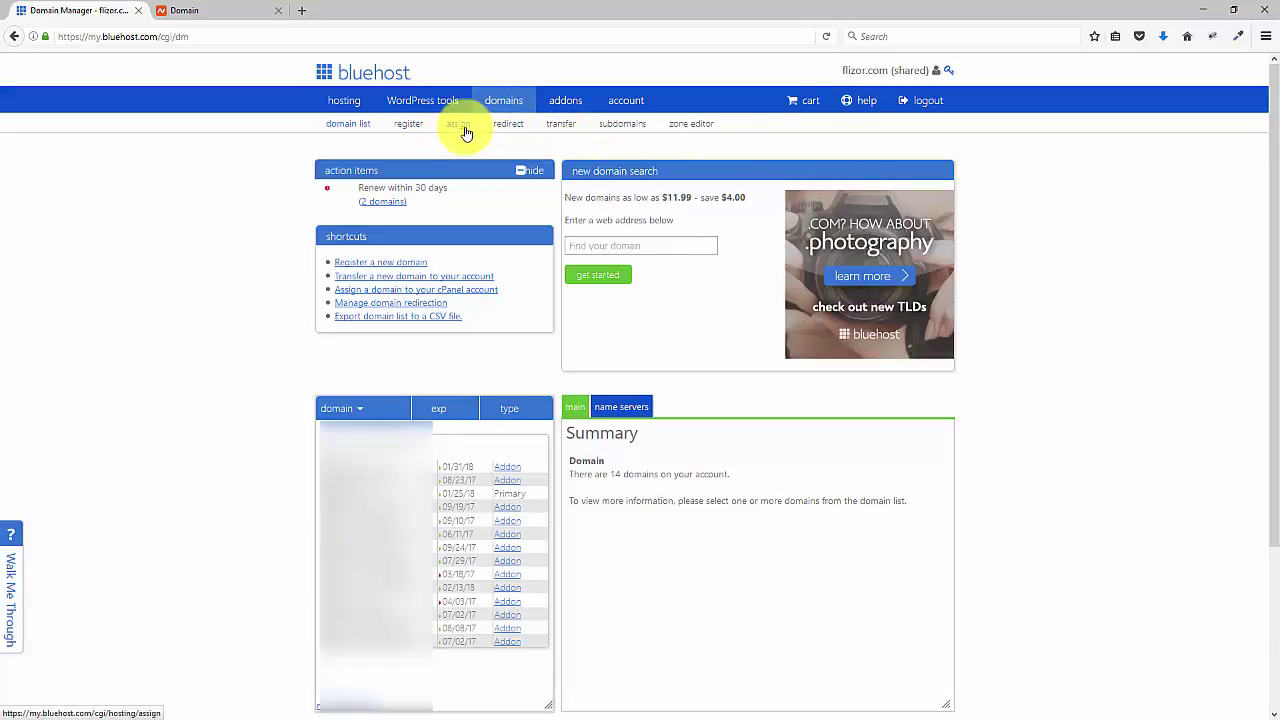
click(463, 125)
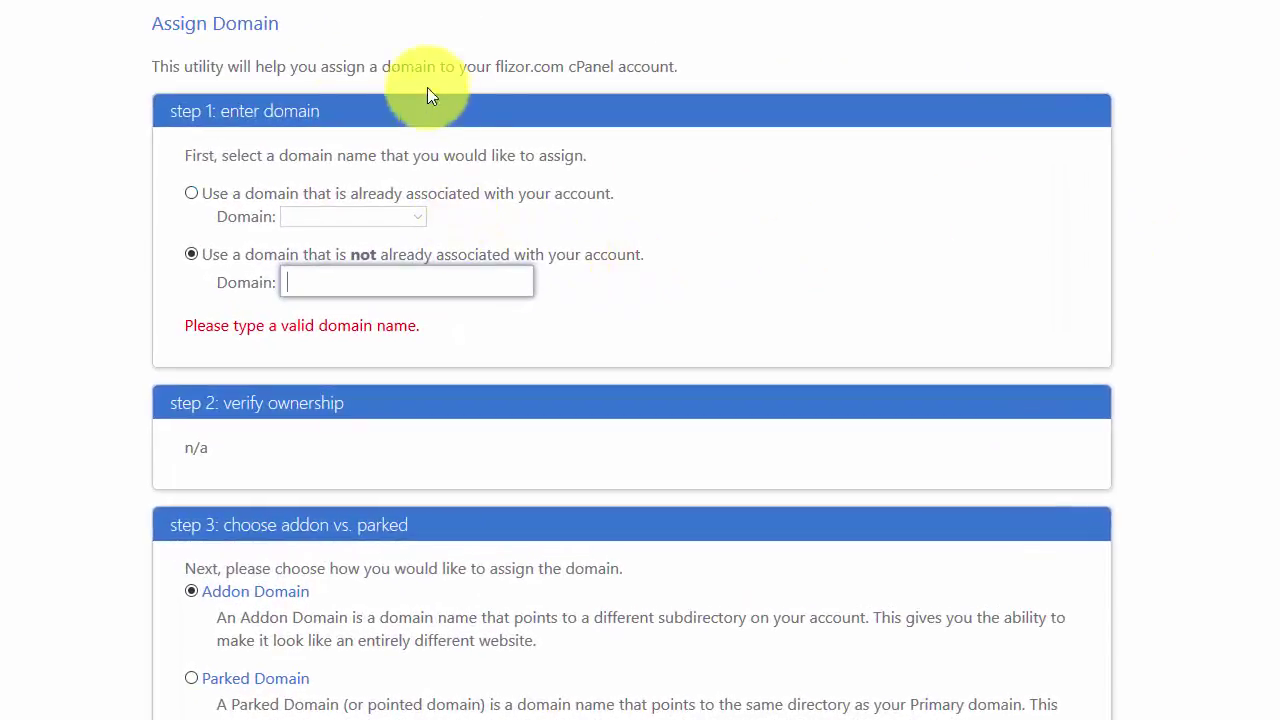
Step: Copy the domain name from Namecheap into Bluehost as a domain not already associated with the account, and check its ownership verification
click(310, 281)
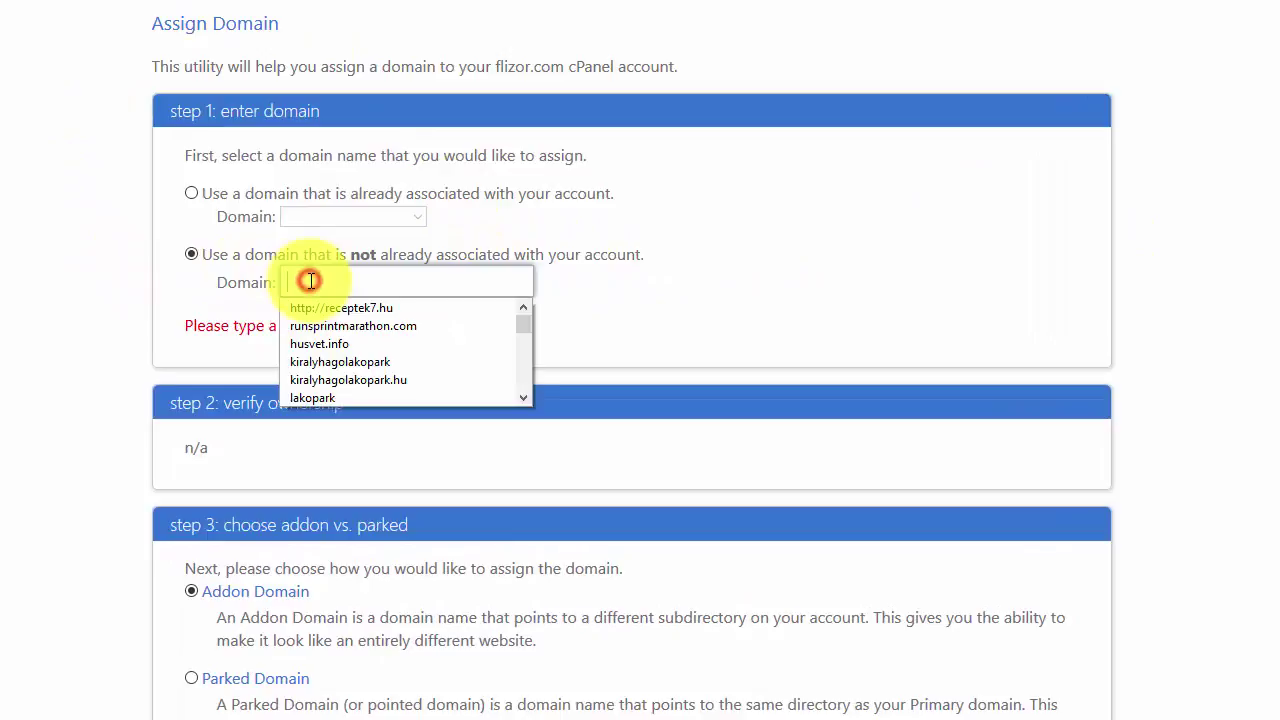
click(310, 281)
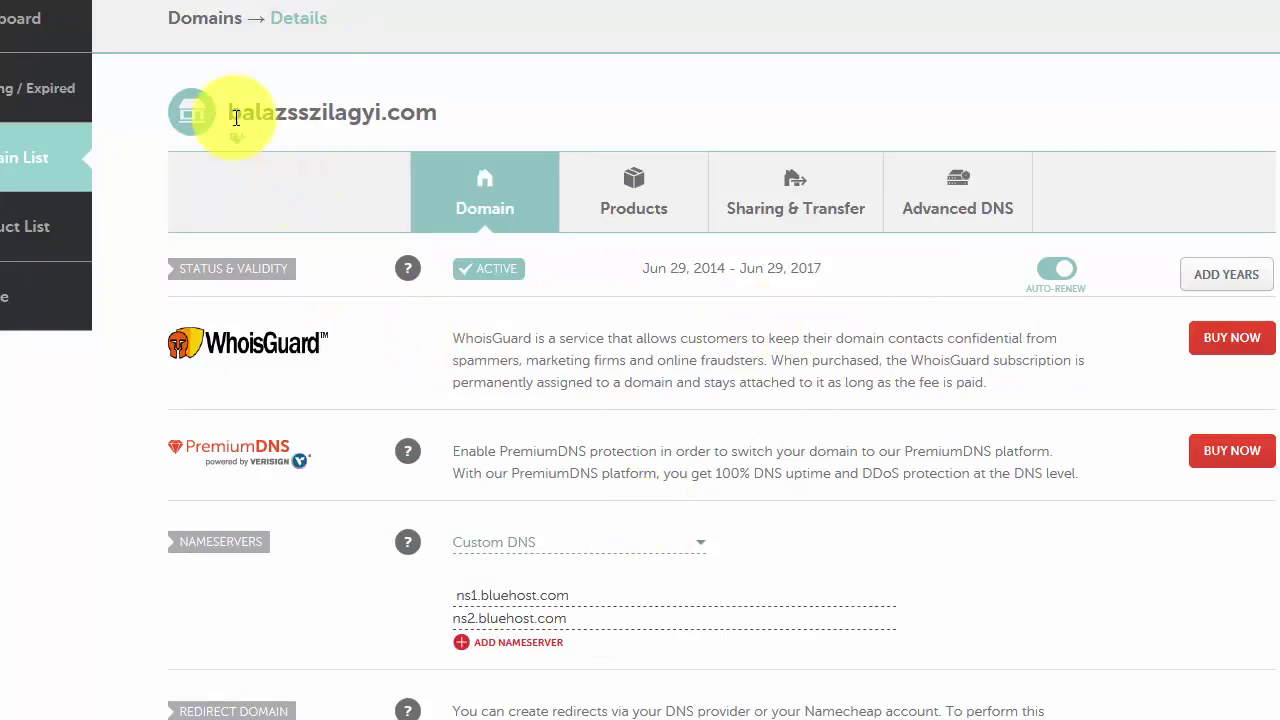
drag(230, 114, 435, 118)
key(ctrl+c)
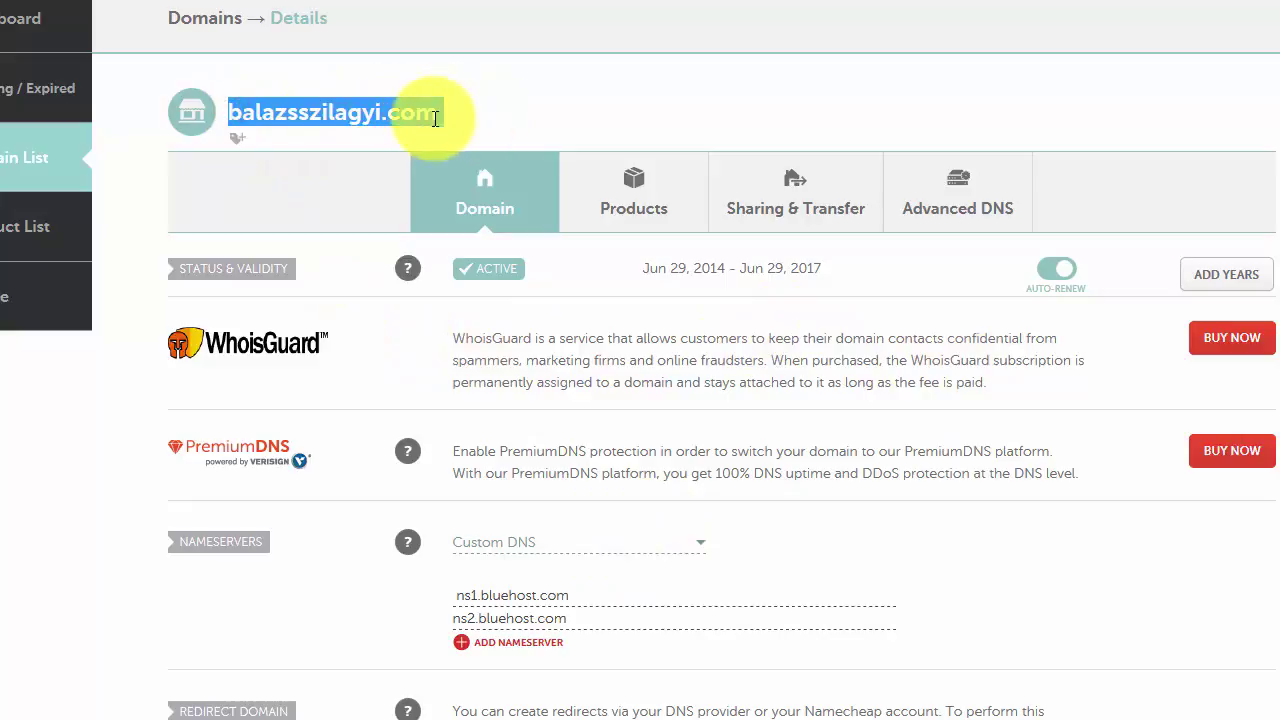
click(508, 112)
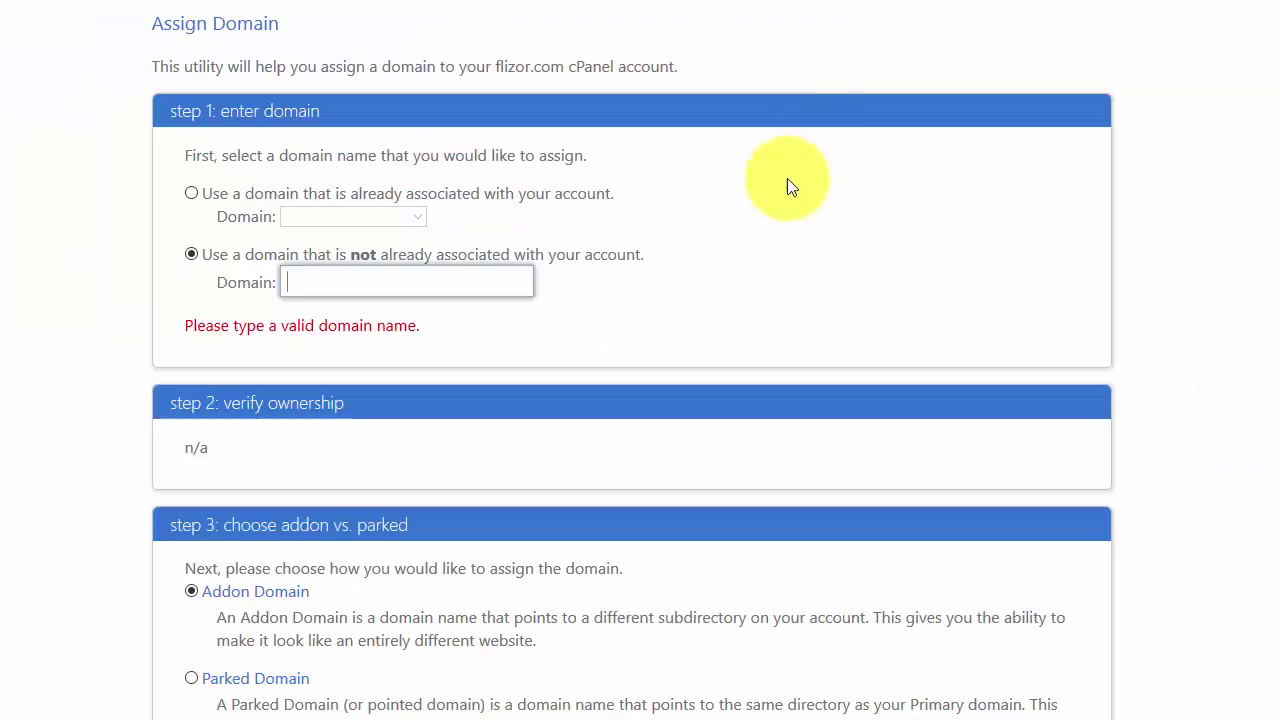
click(416, 272)
key(ctrl+v)
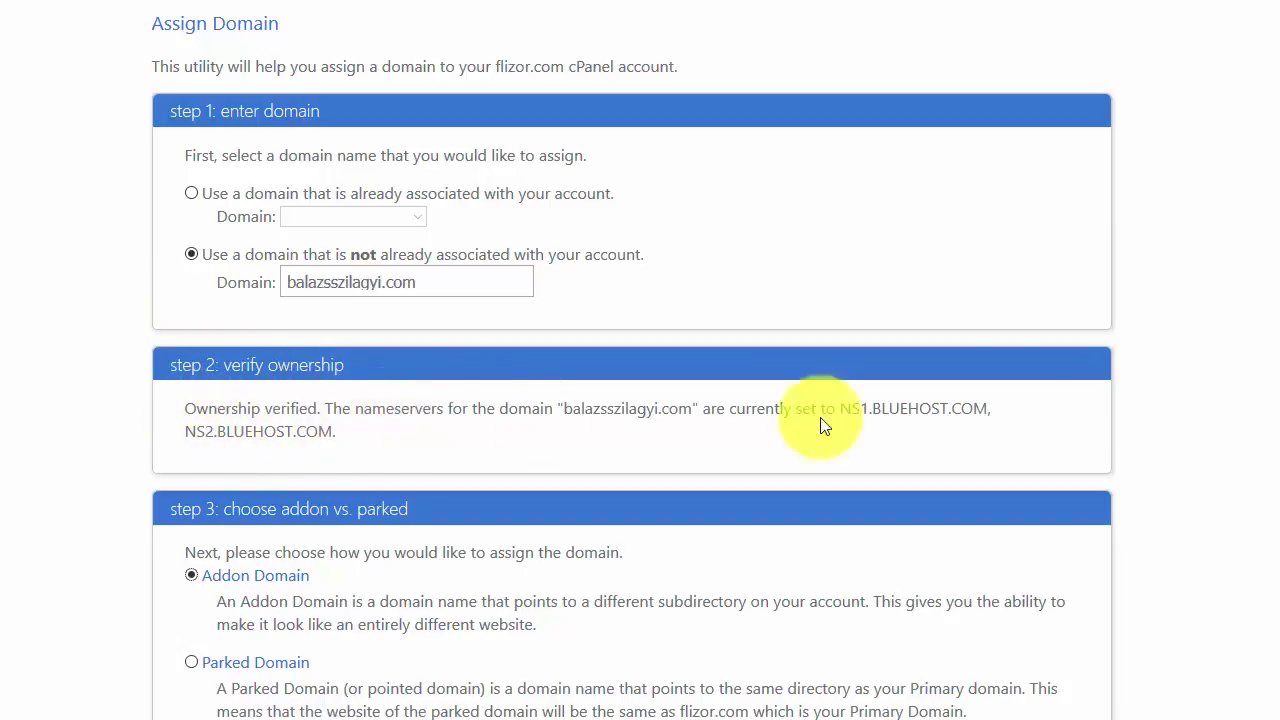
drag(841, 408, 843, 441)
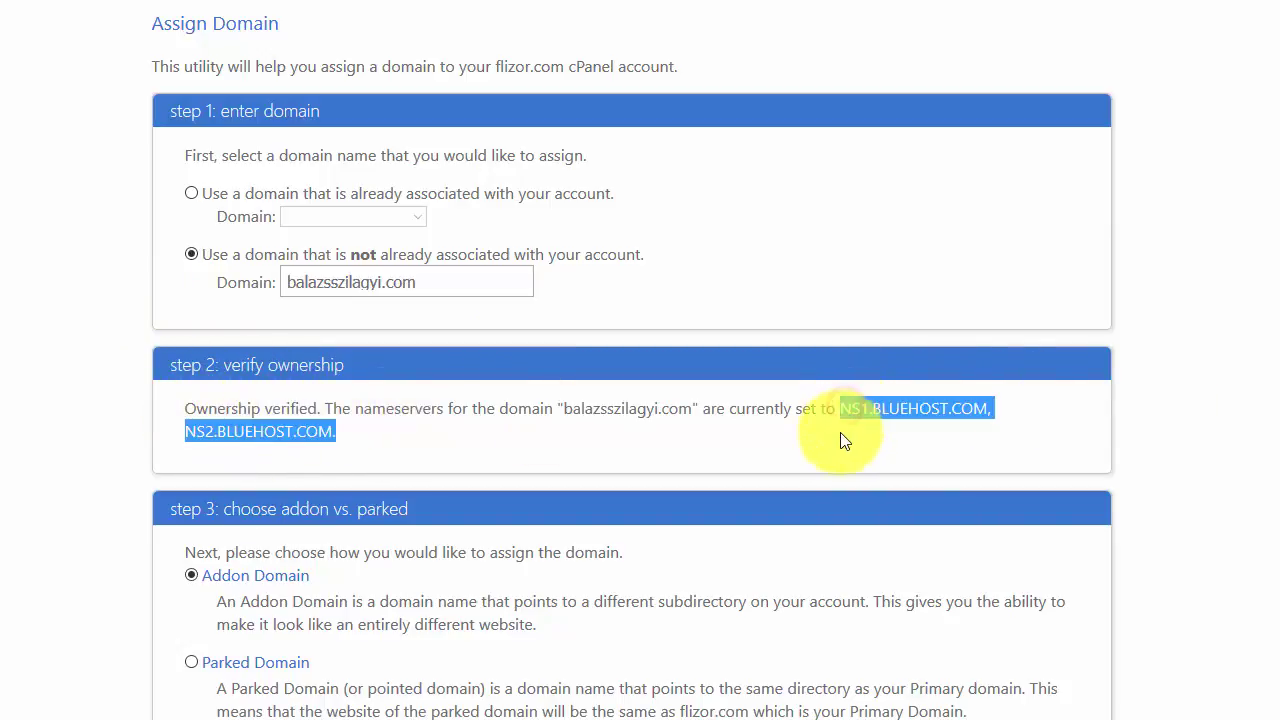
click(1190, 393)
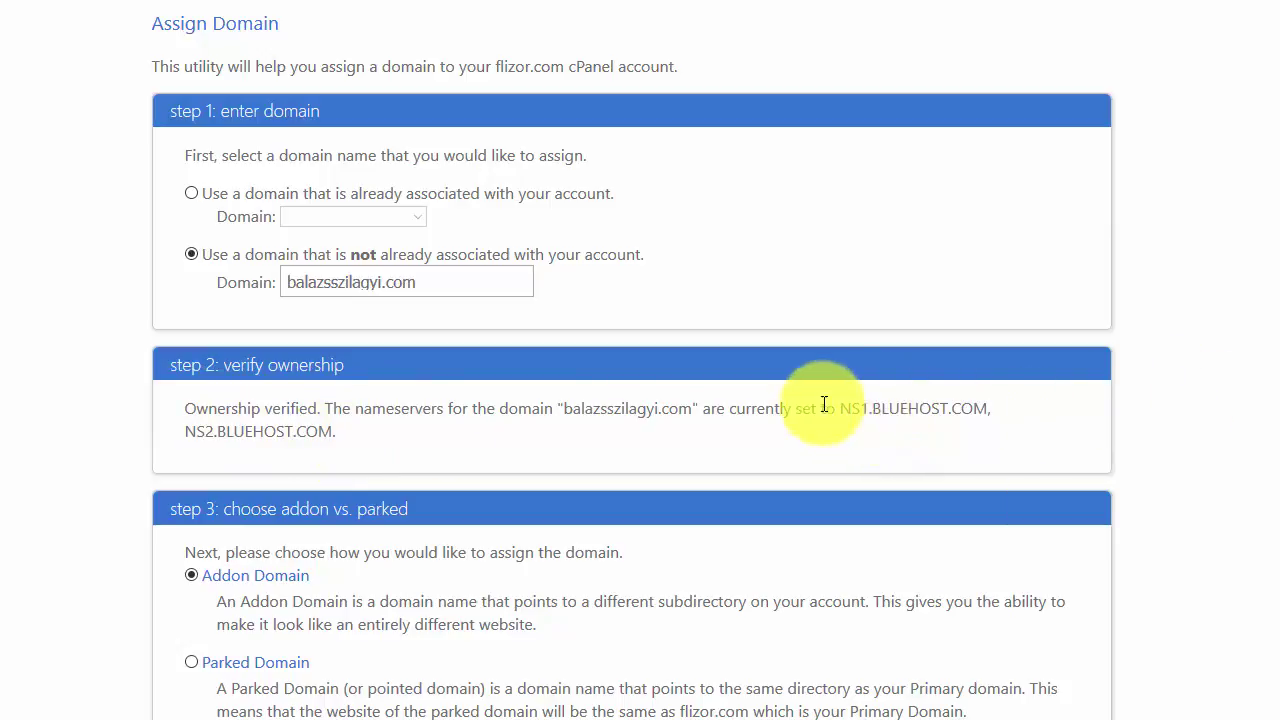
Step: Assign the domain as an Addon Domain, keeping the suggested new directory under public_html and the suggested sub-domain
scroll(1220, 543, down, 3)
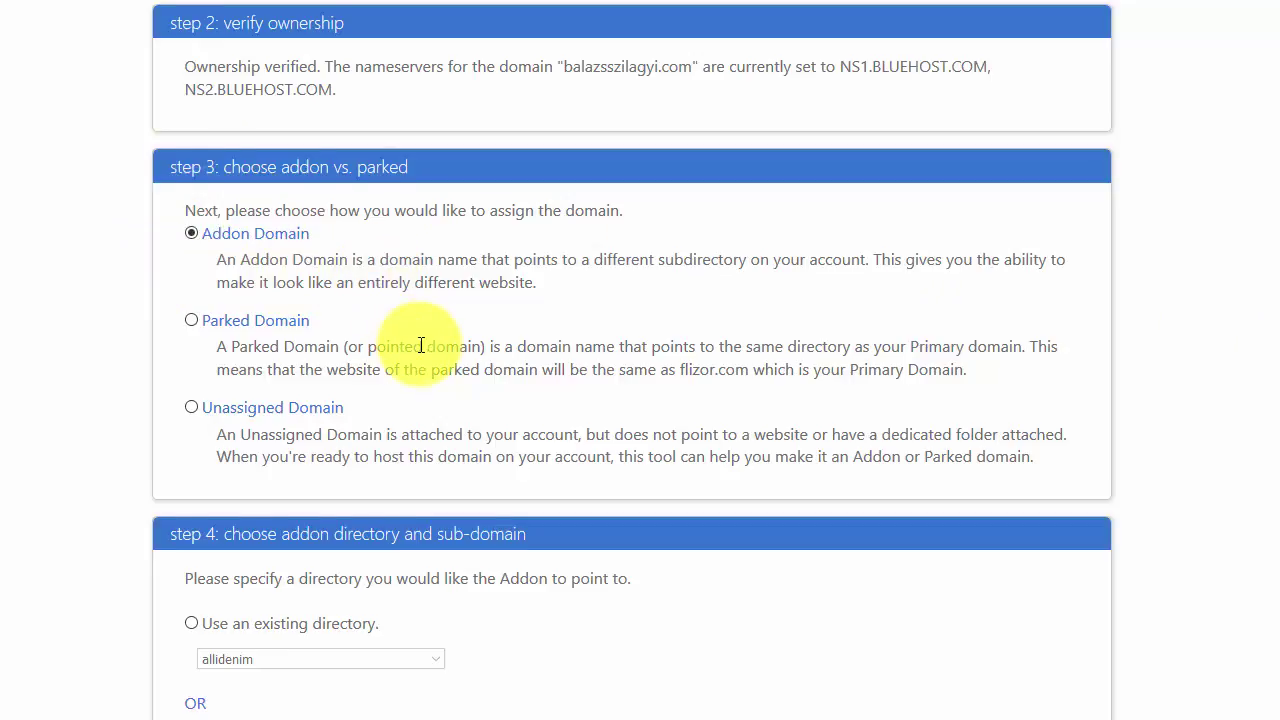
scroll(390, 350, down, 1)
scroll(594, 634, down, 2)
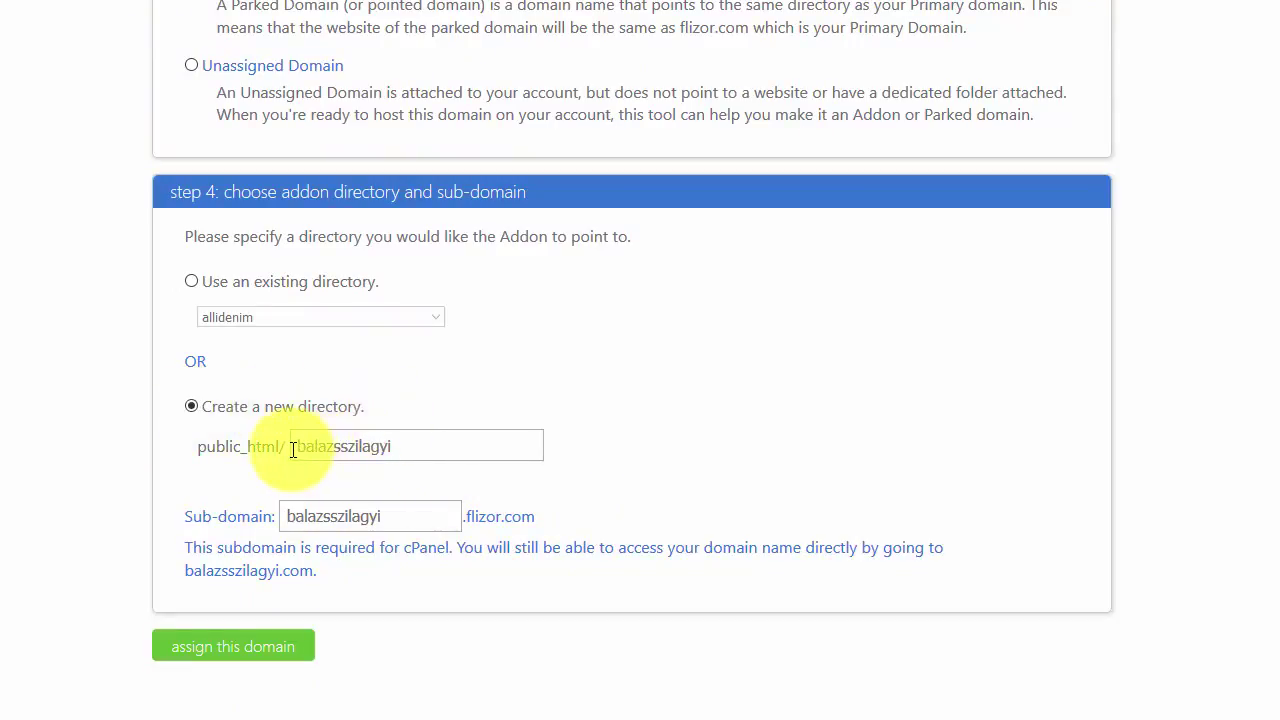
drag(296, 447, 422, 445)
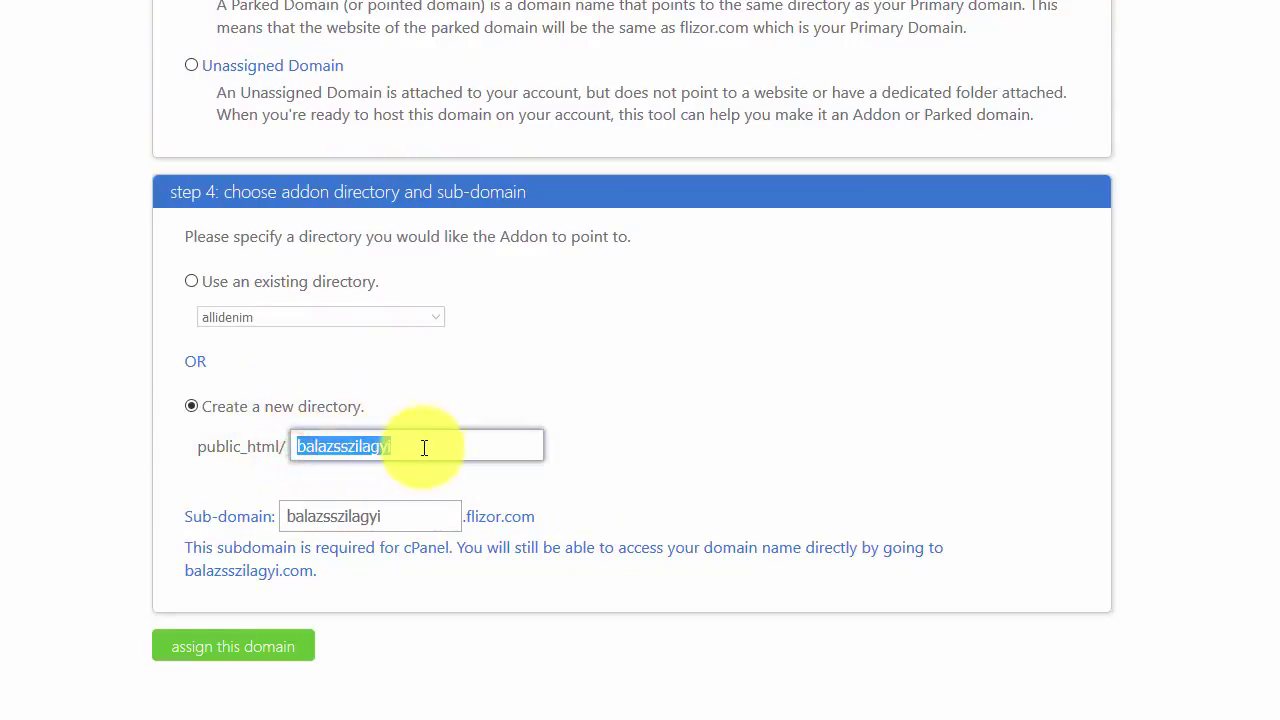
click(425, 448)
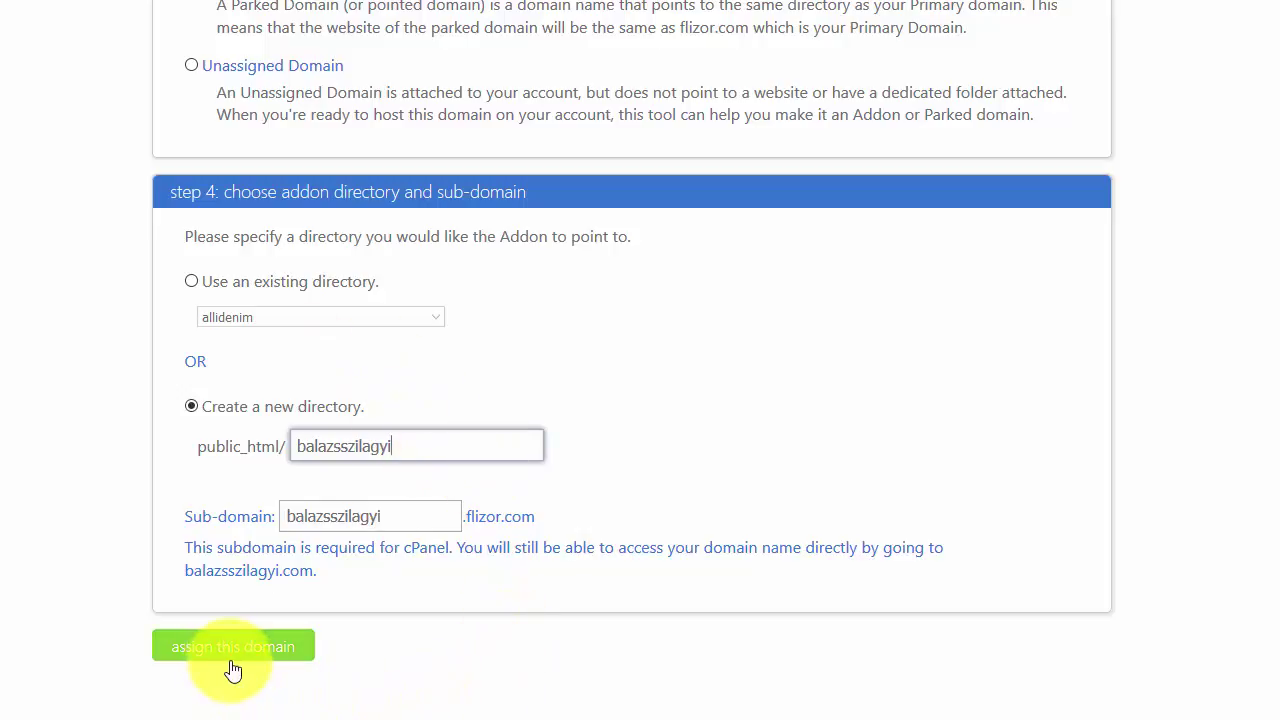
click(266, 656)
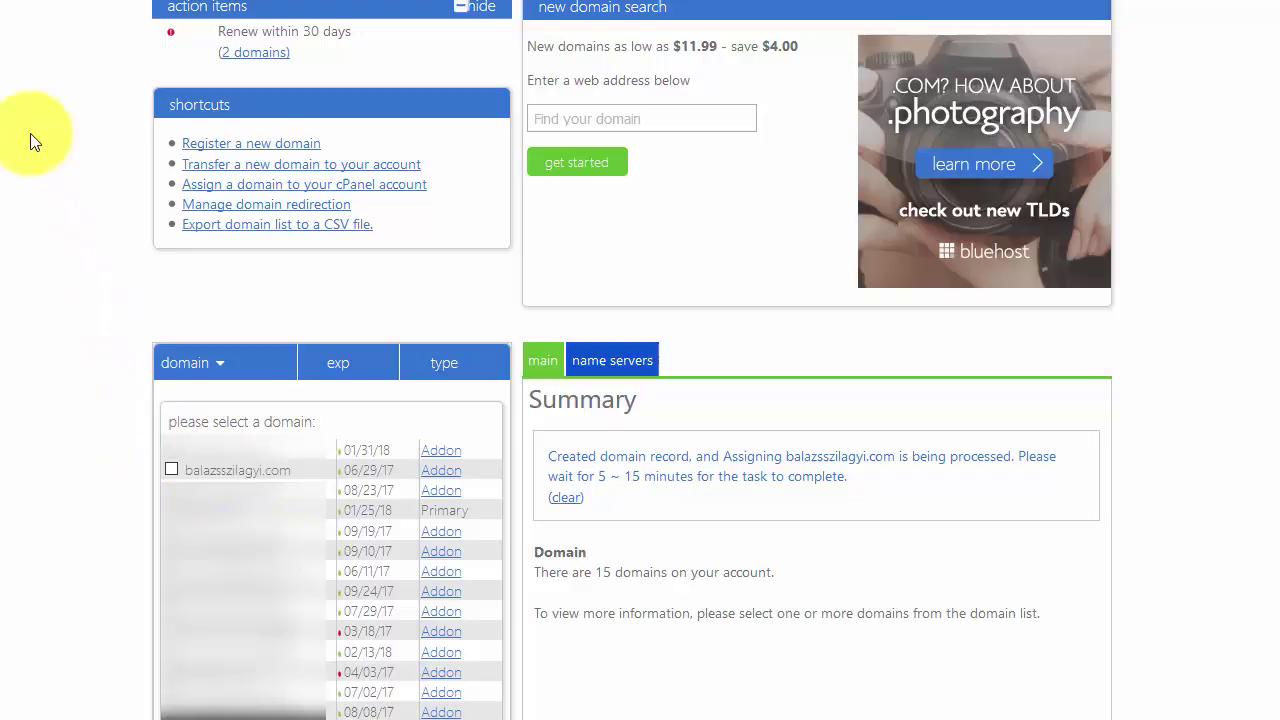
Step: Load the newly assigned domain in a new browser tab and compare its page with the Namecheap nameserver settings
key(ctrl+t)
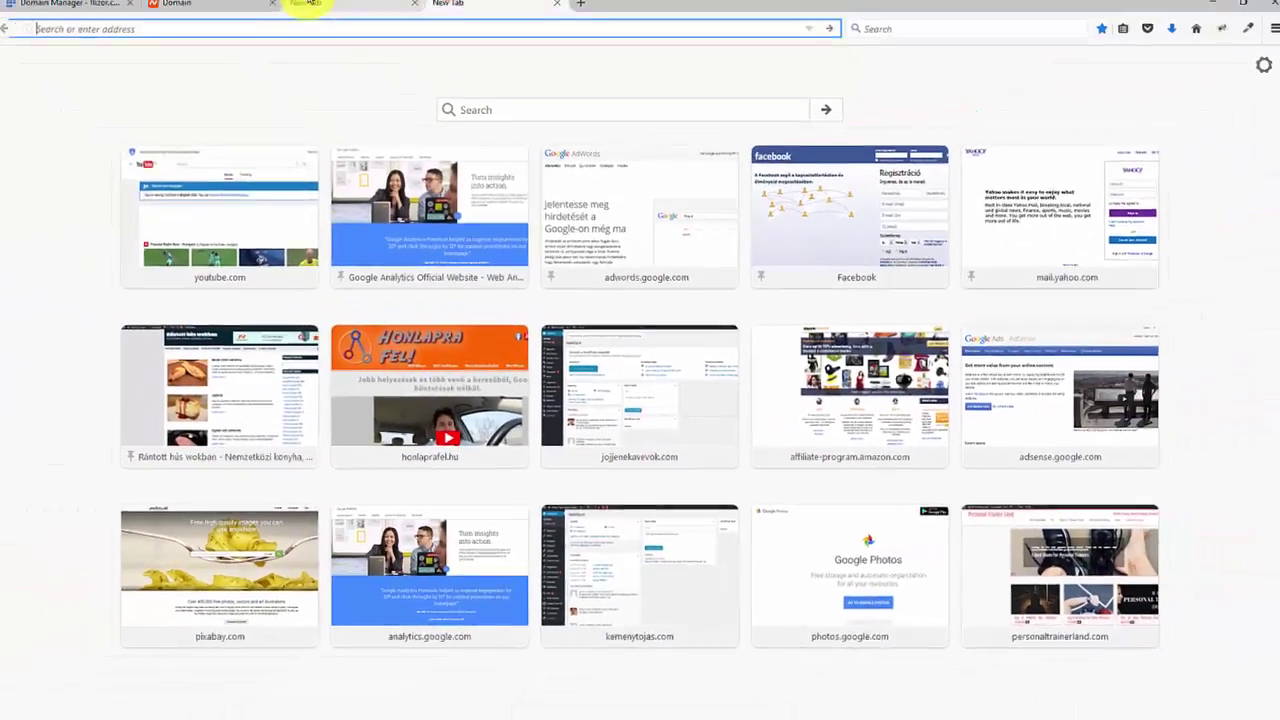
key(ctrl+v)
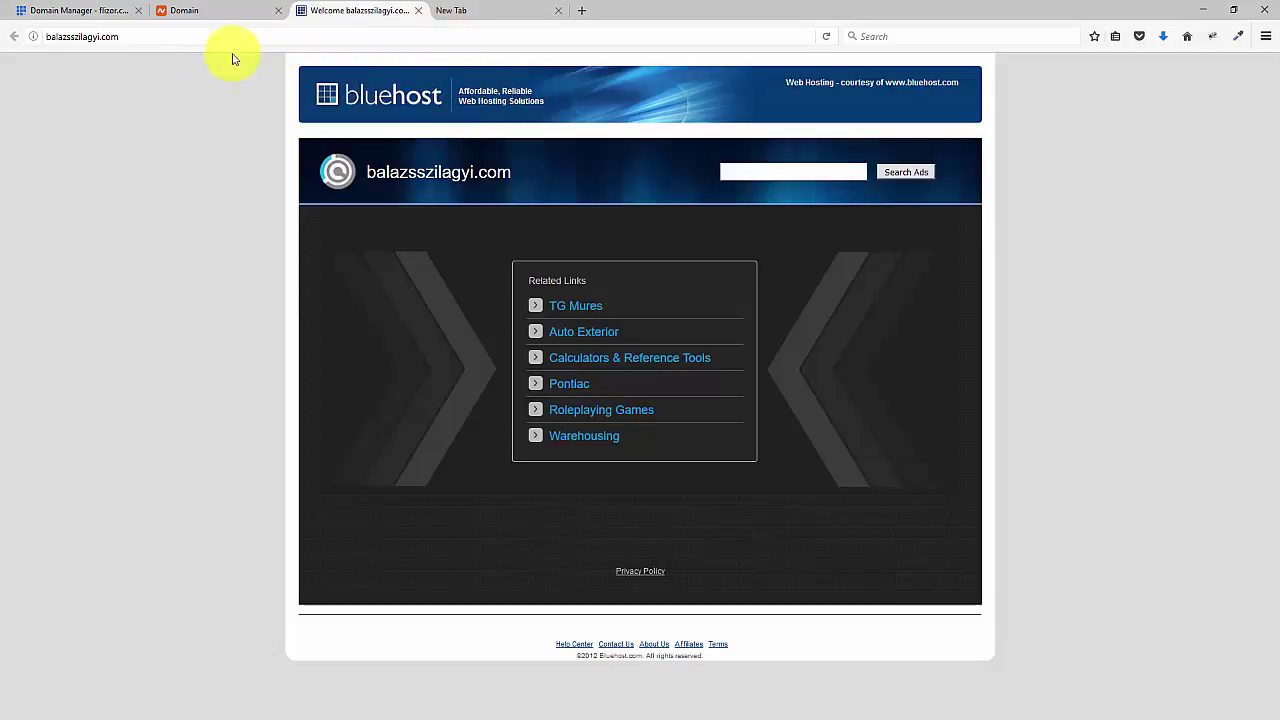
click(196, 15)
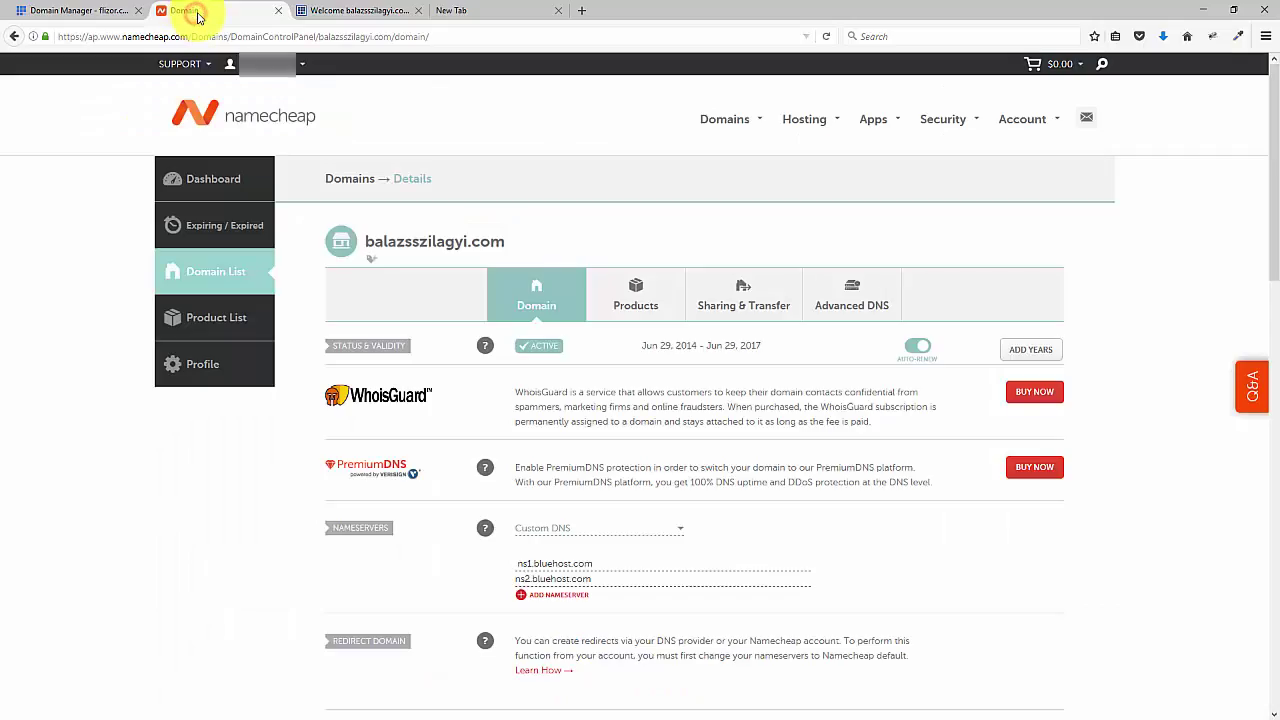
click(310, 10)
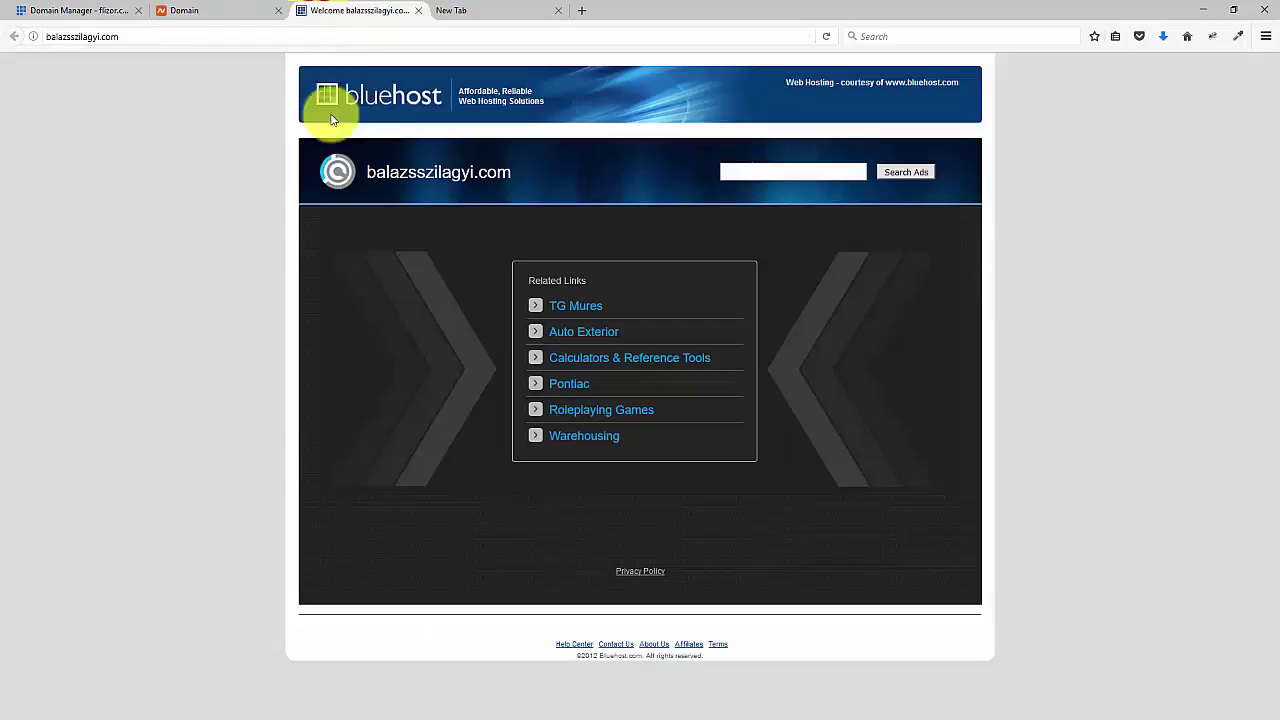